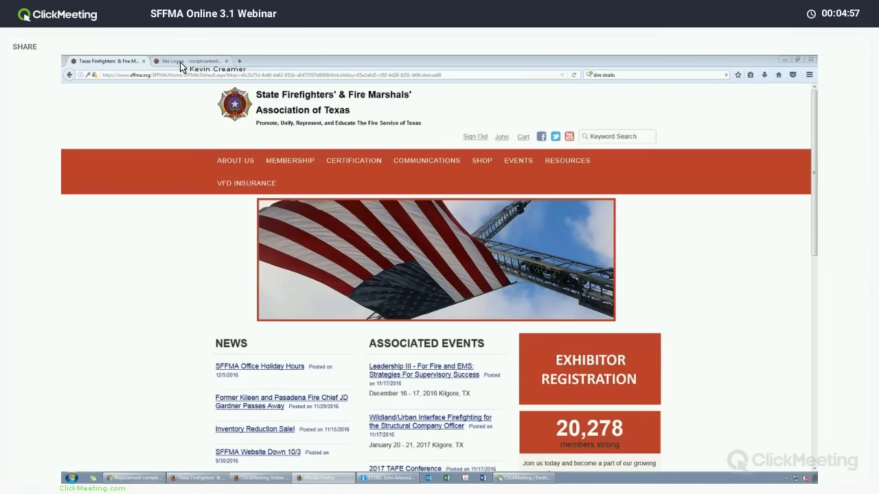
Switch to the browser tab holding the SFFMA Online Site Logon page.
key(ctrl+Tab)
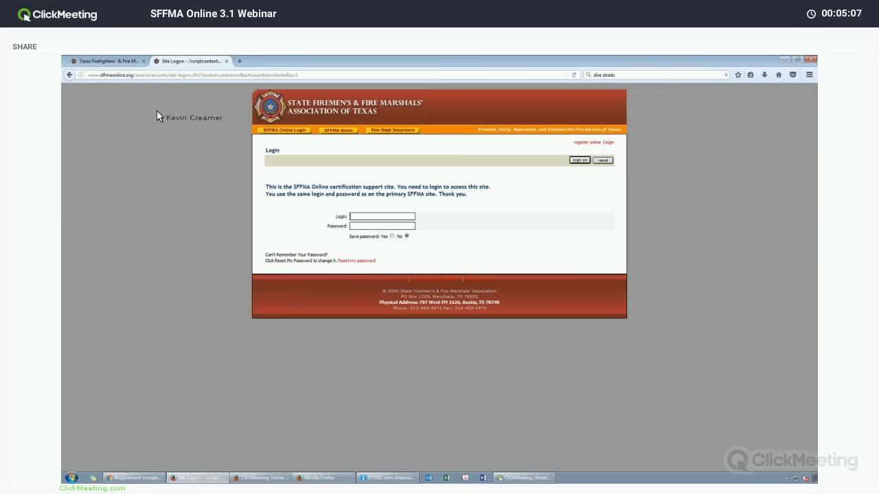
From the home page, open Certification > SFFMA Online and log in as coordinator.
click(107, 61)
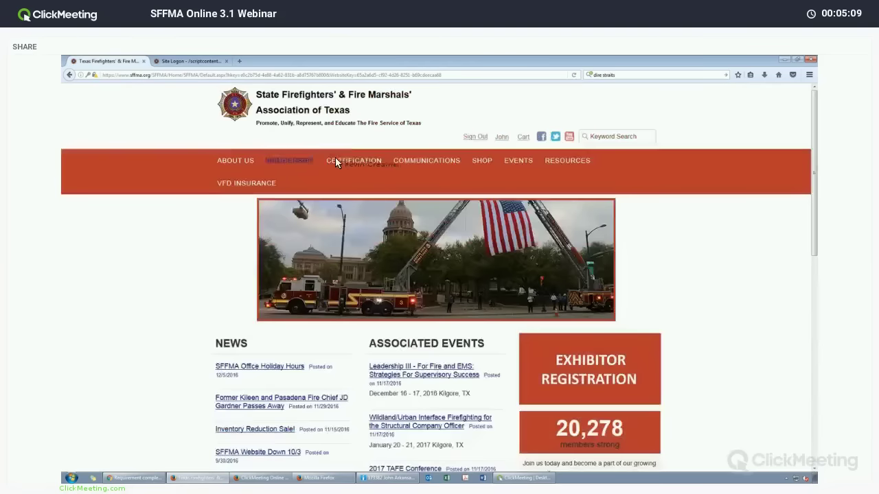
mouse_move(345, 180)
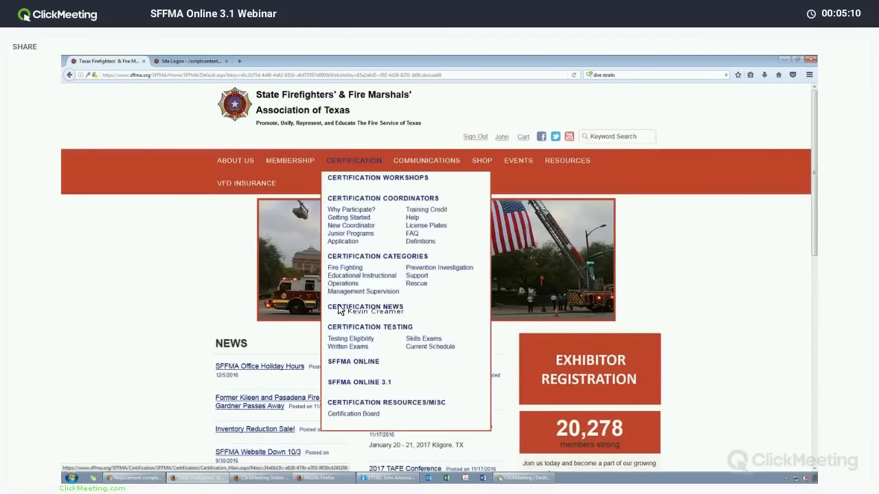
click(345, 367)
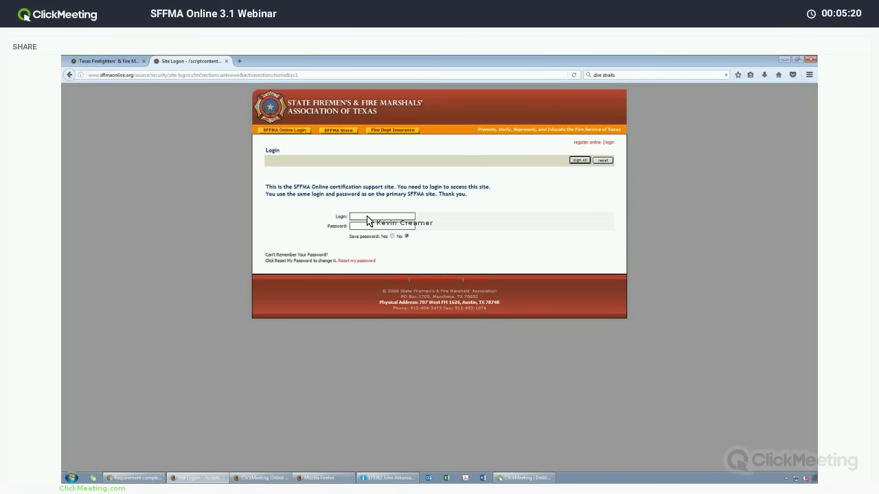
text(140418********)
key(Return)
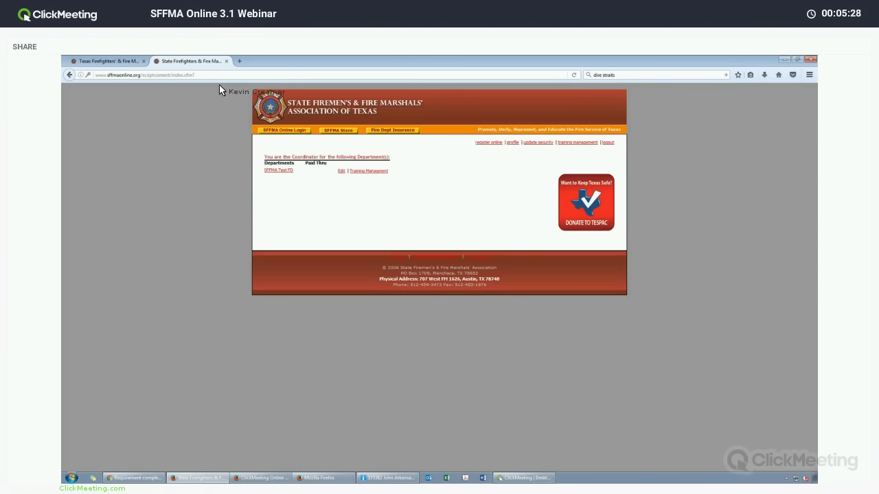
Review the SFFMA Test FD profile and member roster, then go back to the home page.
click(280, 172)
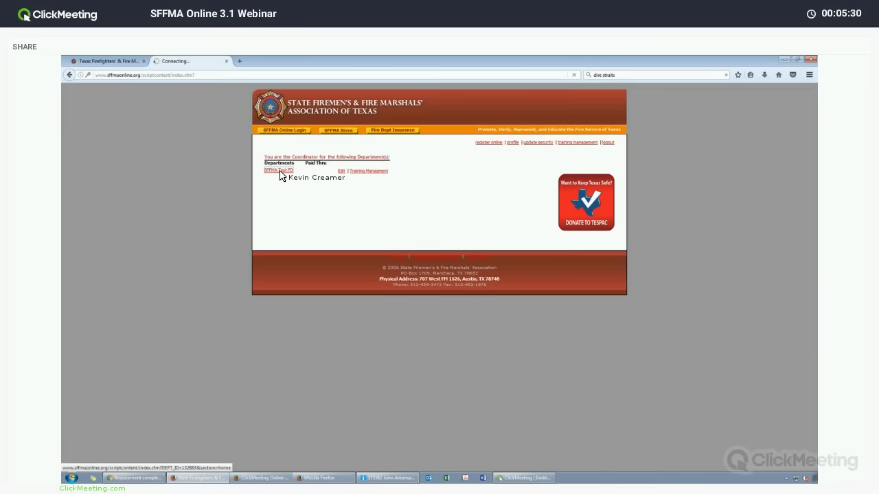
scroll(344, 234, down, 3)
scroll(343, 234, down, 5)
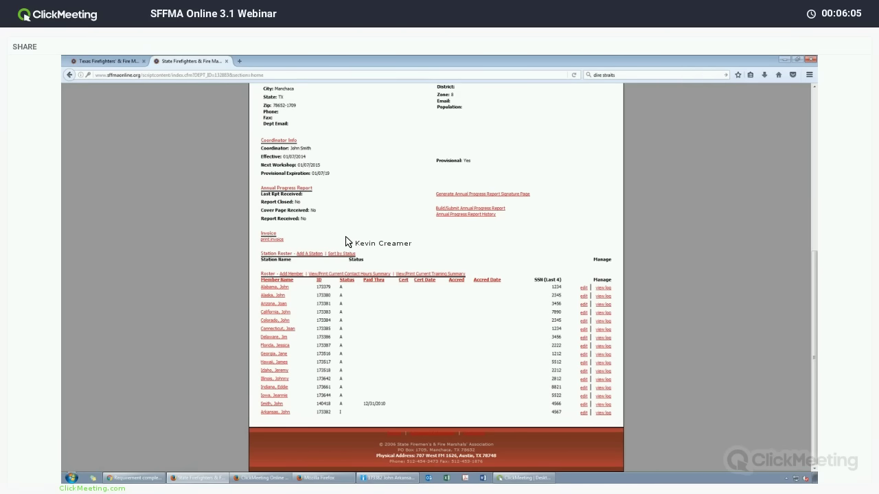
scroll(343, 143, up, 8)
click(121, 63)
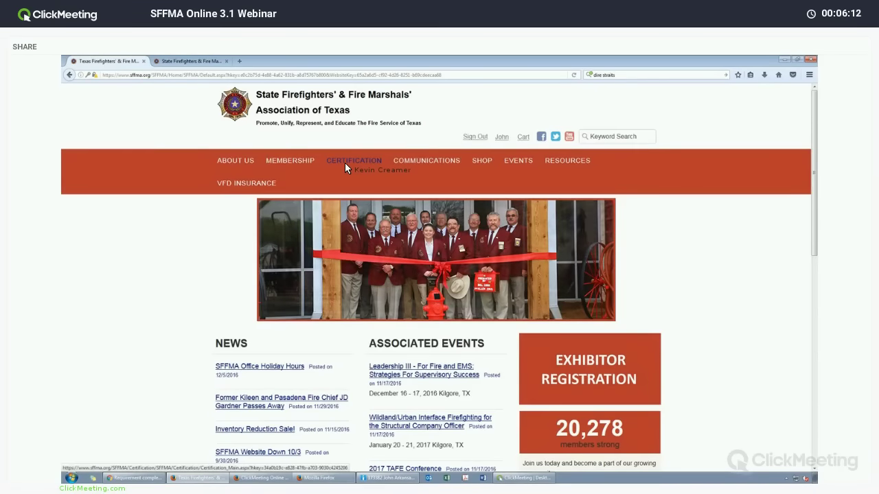
Sign out of the SFFMA website and sign back in with the member ID and password.
click(475, 137)
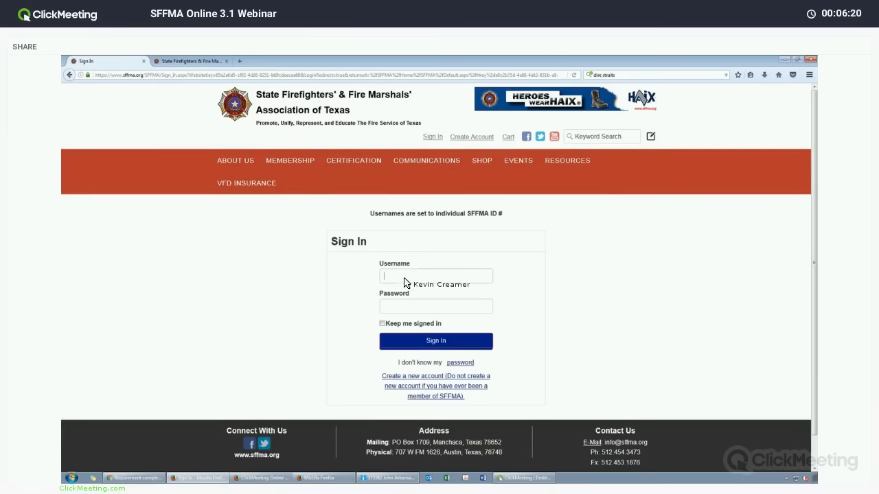
click(405, 278)
text(140418)
key(Tab)
text(••)
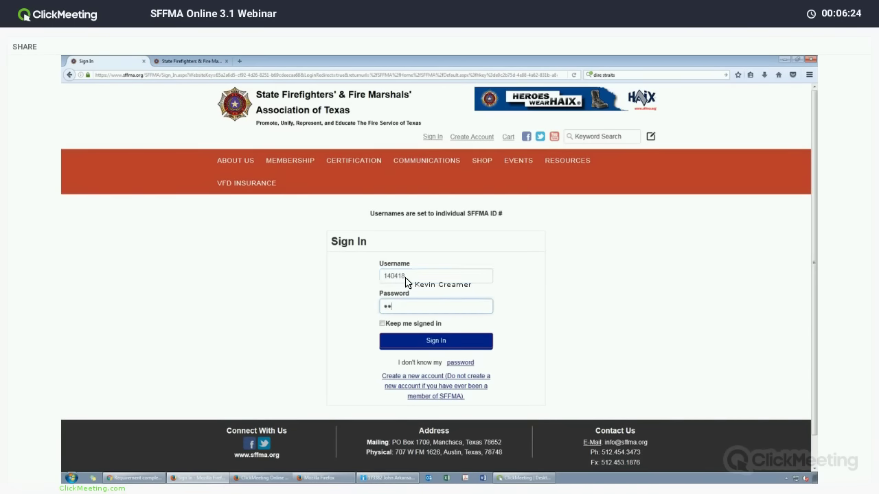
text(•••••••)
key(Return)
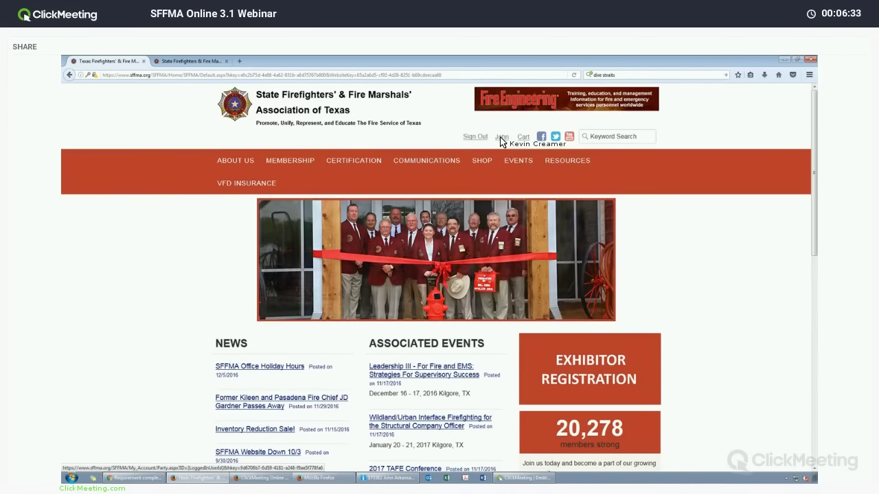
Open Certification > SFFMA Online 3.1 and download the coordinators' User's Guide.
mouse_move(357, 160)
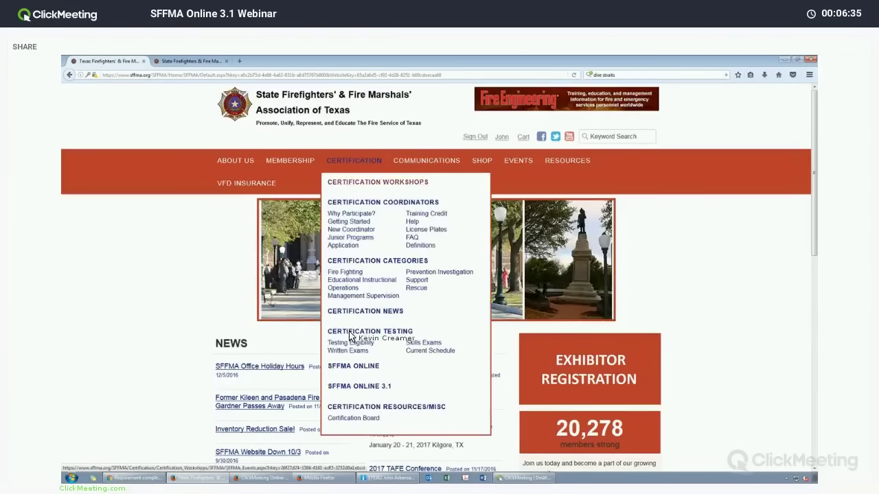
click(345, 387)
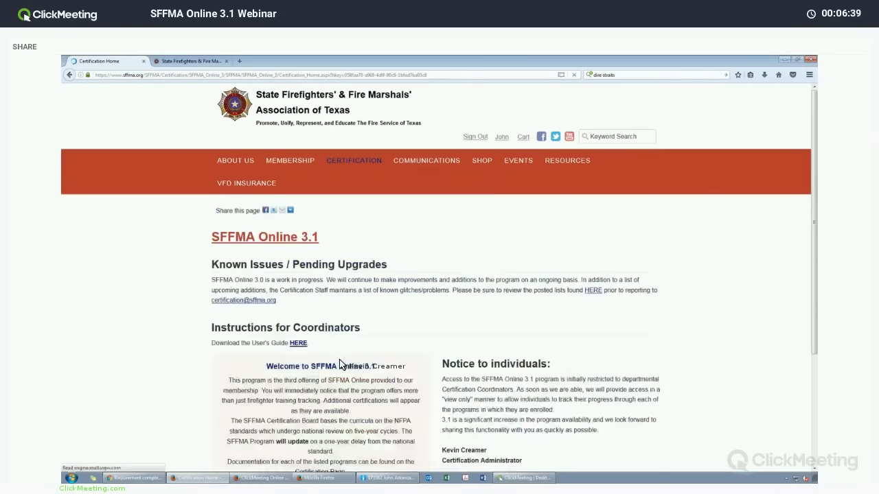
scroll(339, 364, down, 3)
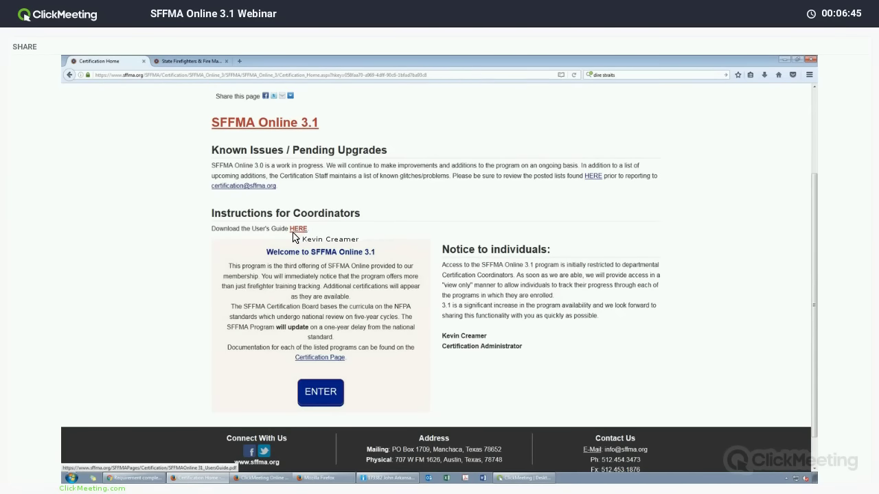
click(297, 229)
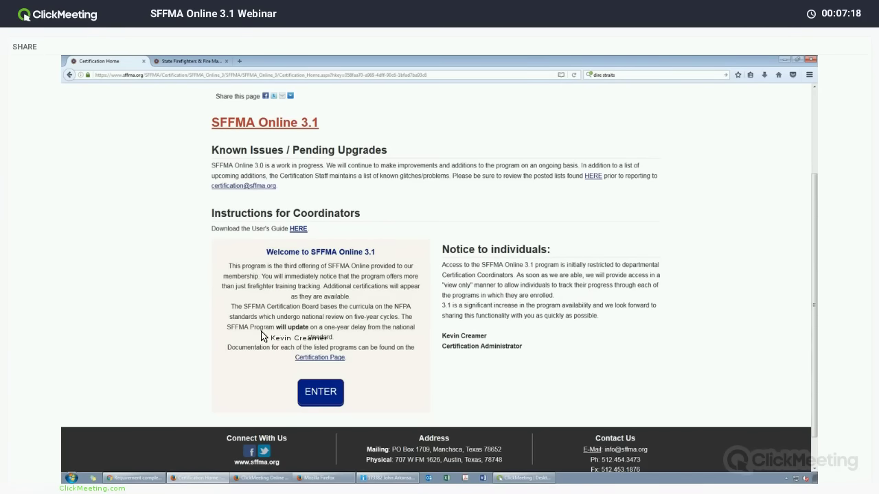
Enter the SFFMA Online 3.1 coordinator area listing programs and enrollment counts.
click(316, 391)
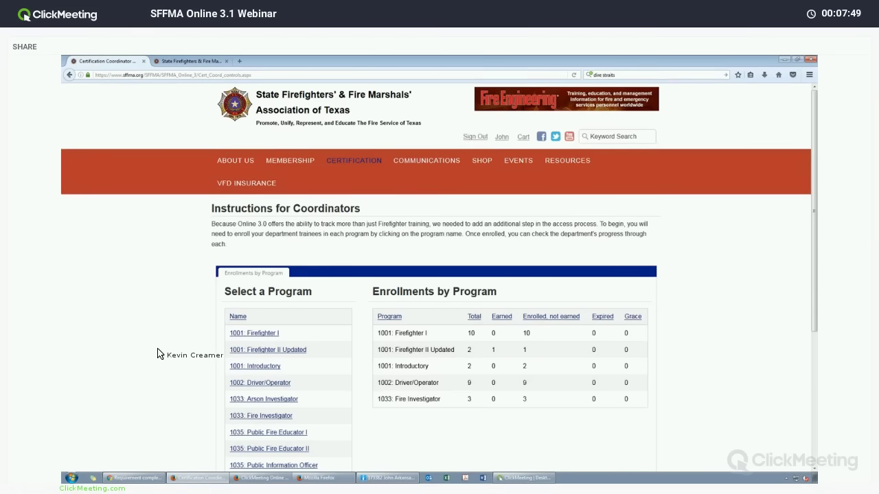
scroll(159, 350, down, 4)
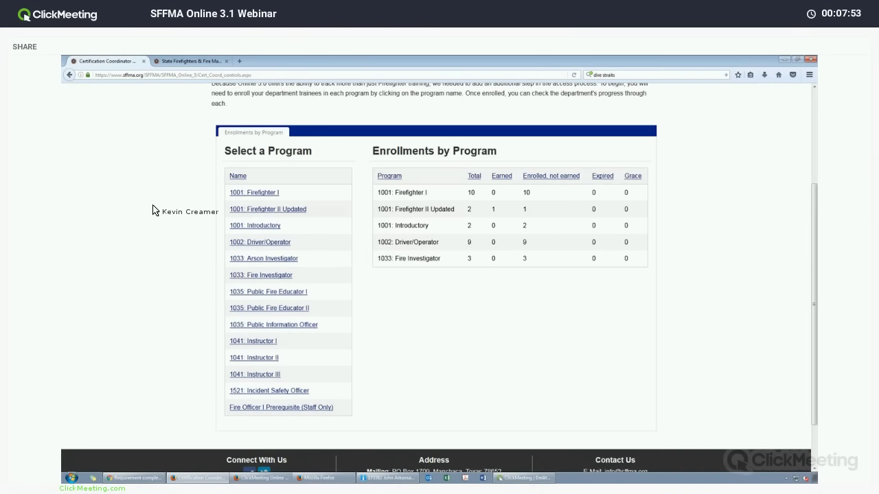
scroll(151, 211, up, 1)
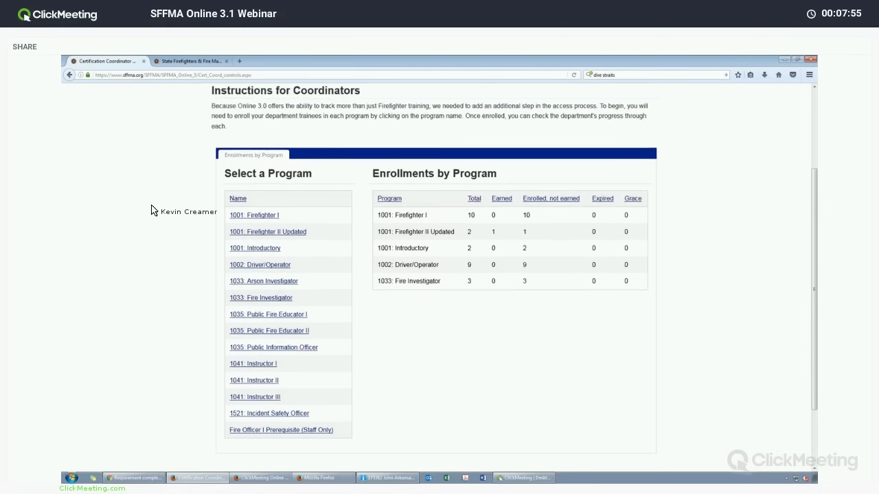
scroll(151, 210, up, 2)
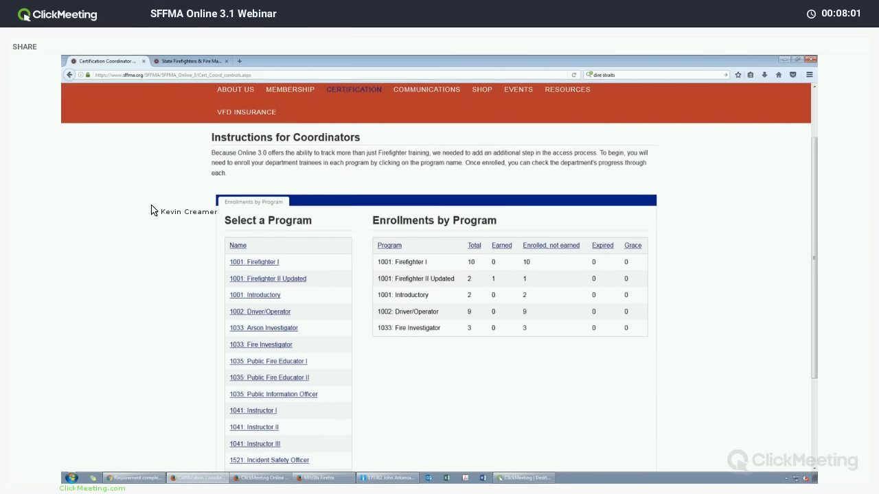
scroll(153, 210, down, 2)
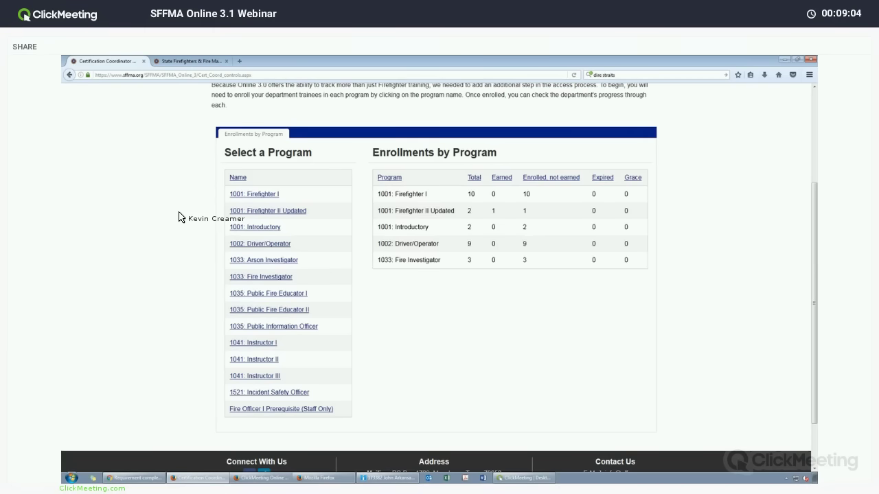
Open Add Enrollments for 1002: Driver/Operator to list the seven enrollable members.
click(251, 197)
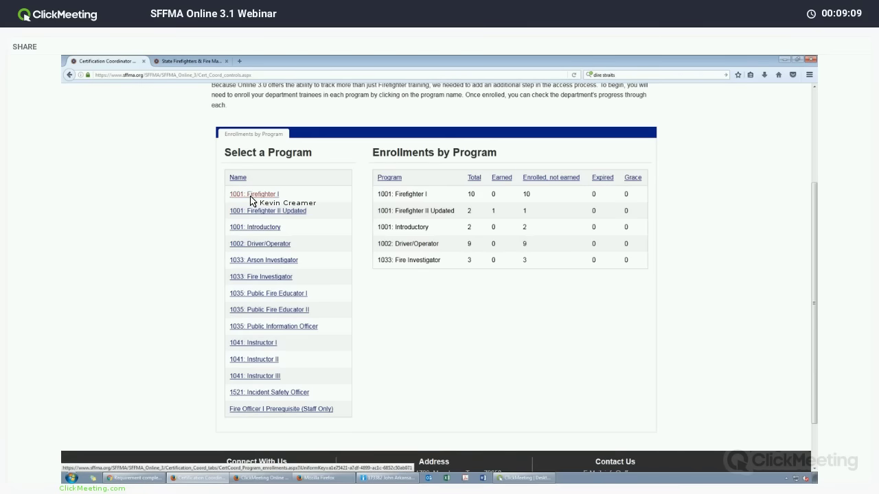
click(254, 245)
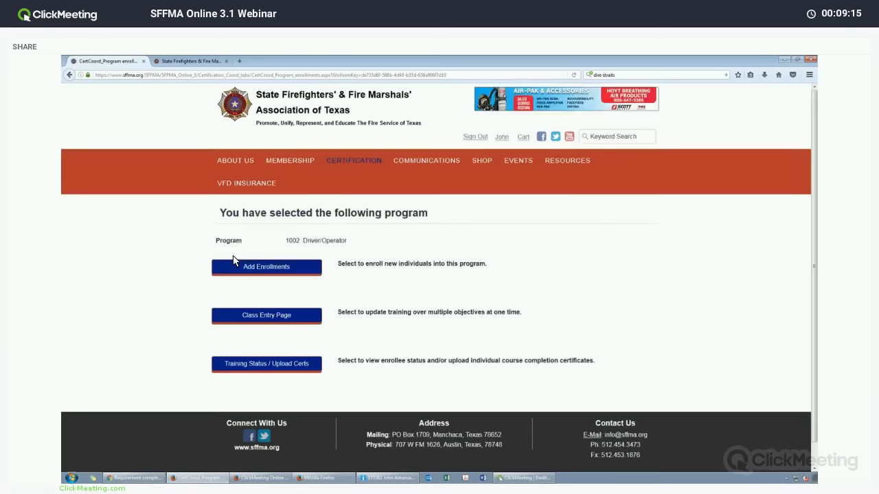
click(249, 271)
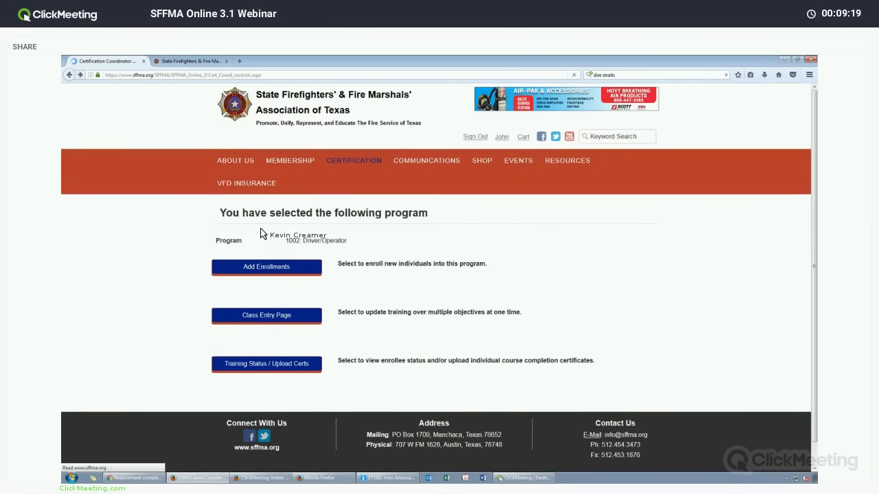
click(258, 246)
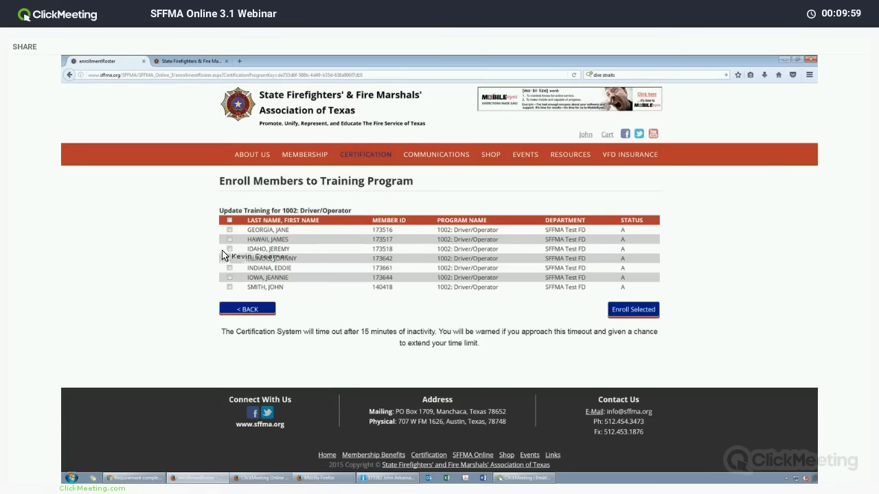
Tick one member and enroll them, bringing 1002: Driver/Operator to 10 enrolled.
click(230, 268)
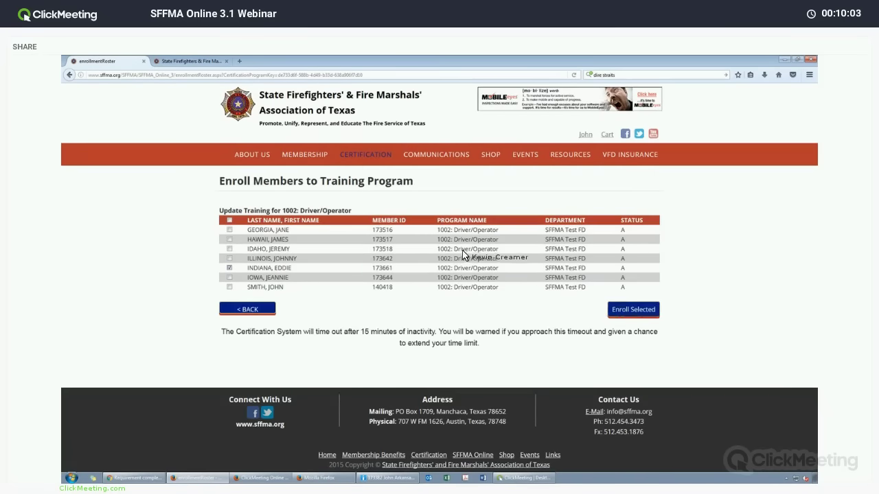
click(631, 311)
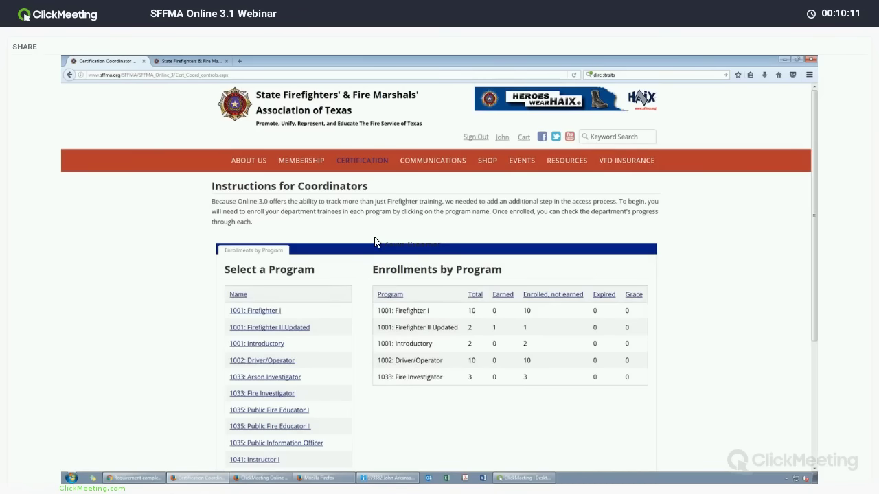
scroll(375, 242, down, 3)
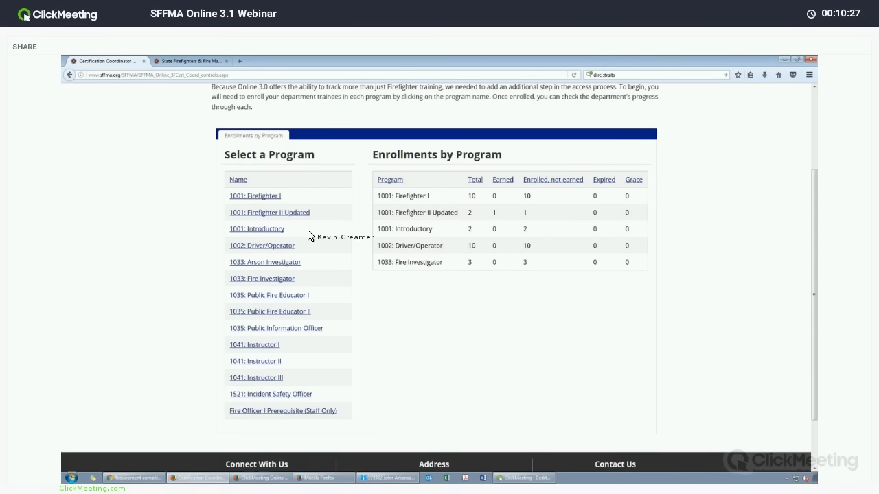
Check the 1001: Firefighter I class entry page, go back, and select 1002: Driver/Operator.
click(275, 197)
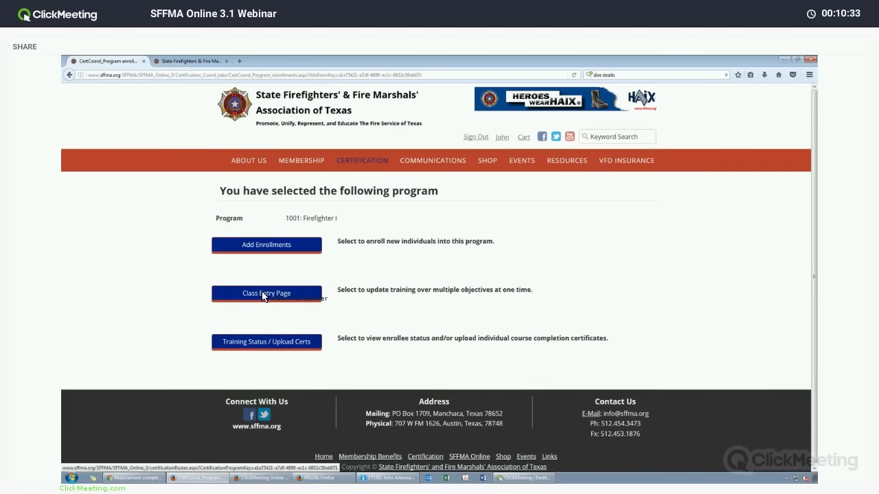
click(263, 290)
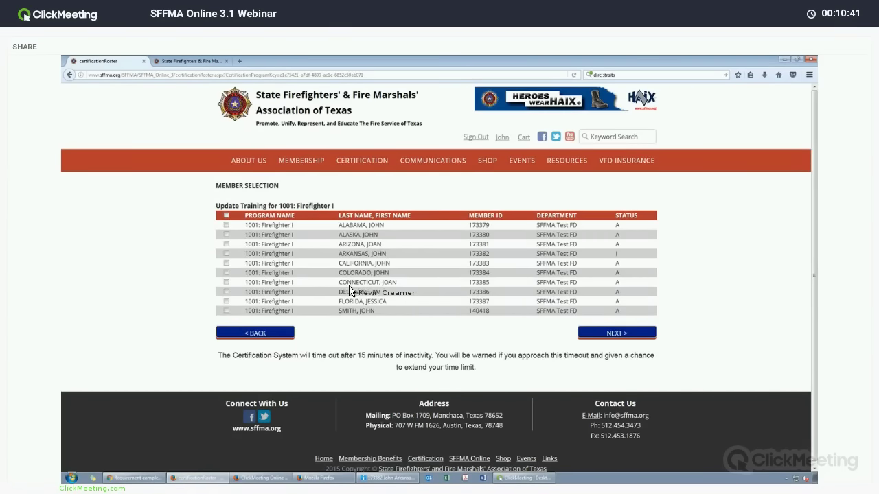
key(alt+Left)
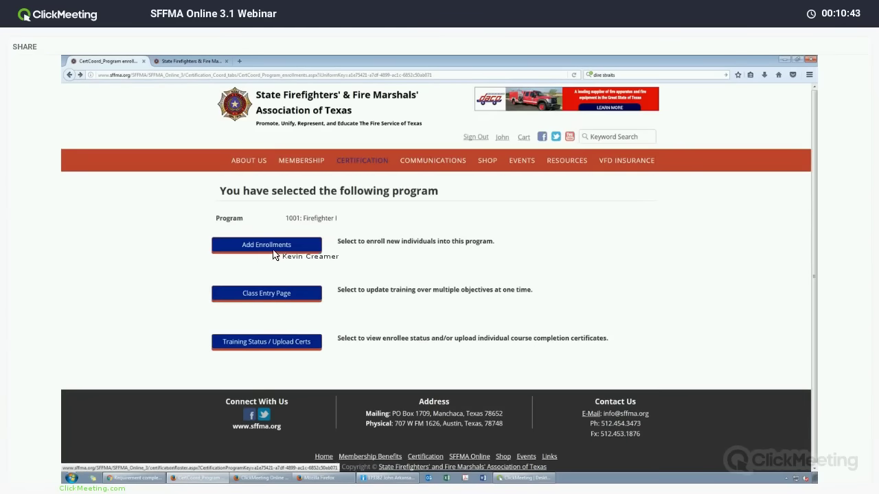
key(alt+Left)
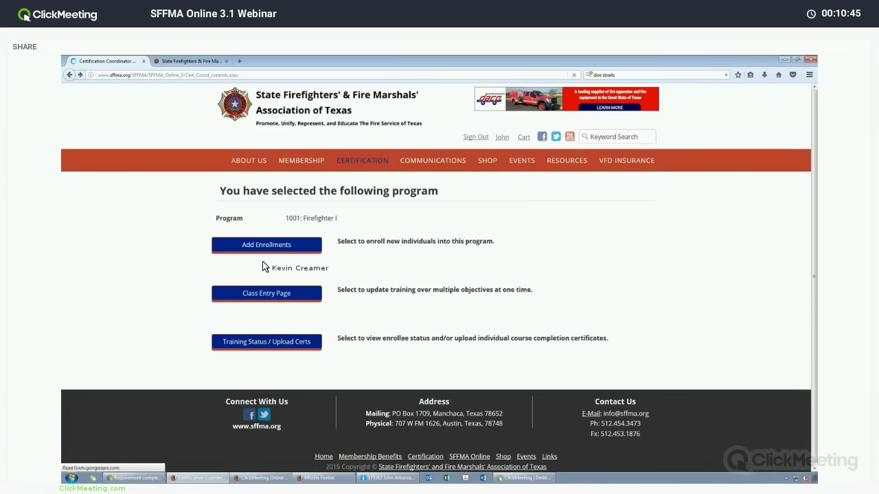
click(289, 245)
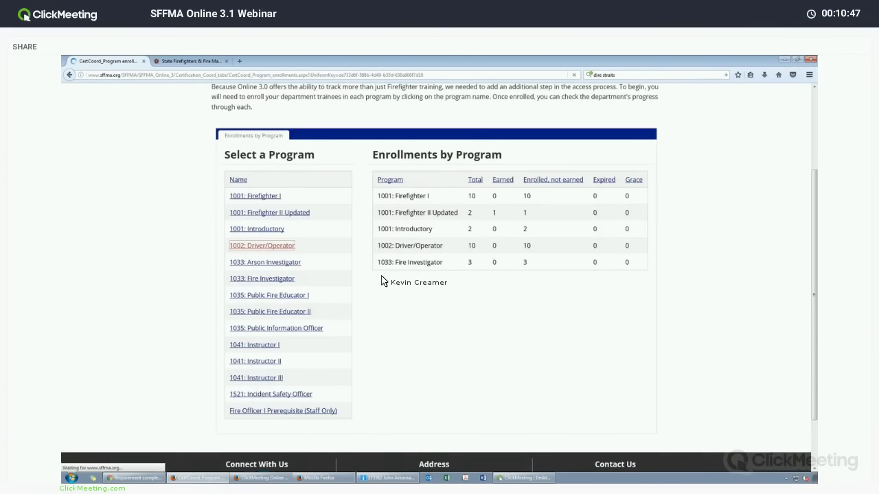
Open the 1002: Driver/Operator class entry page listing ten enrolled SFFMA Test FD members.
click(309, 291)
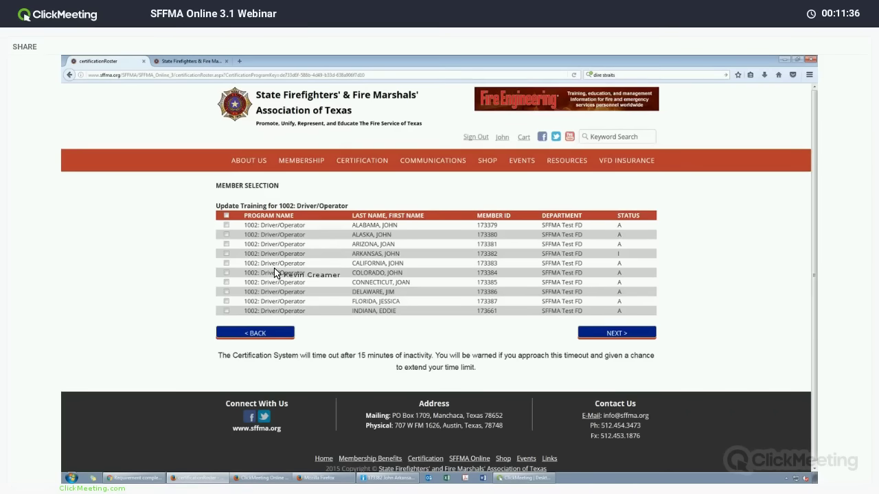
Tick three members, then use the header checkbox to select all ten SFFMA Test FD members.
click(226, 263)
click(226, 310)
click(226, 243)
click(226, 217)
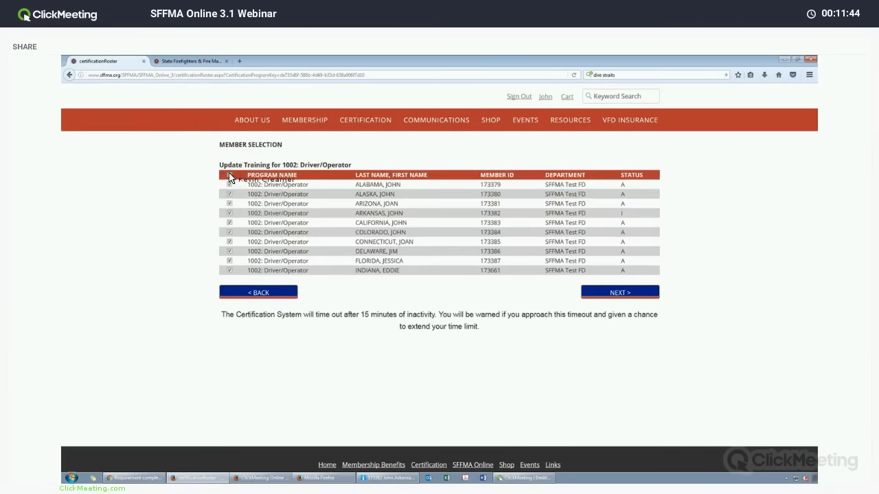
Mark one more member, continue to the 1002: Driver/Operator objectives, and review the DO-01 list.
click(229, 269)
click(584, 294)
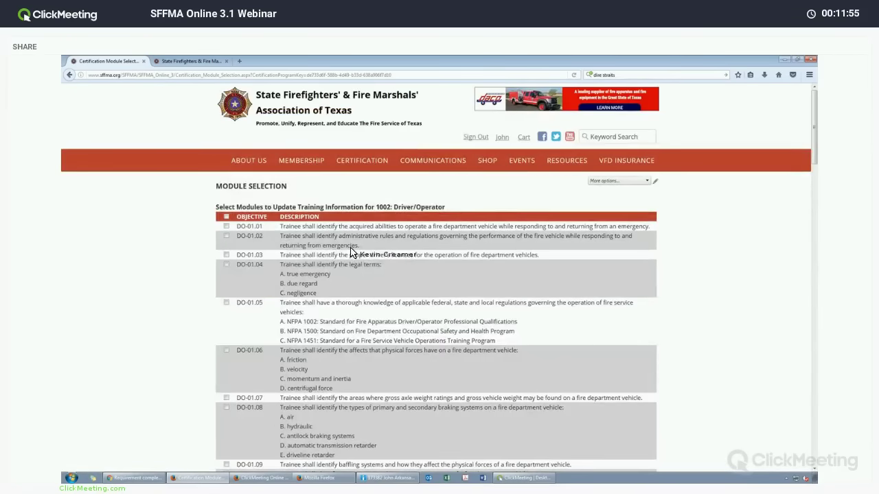
scroll(350, 253, down, 3)
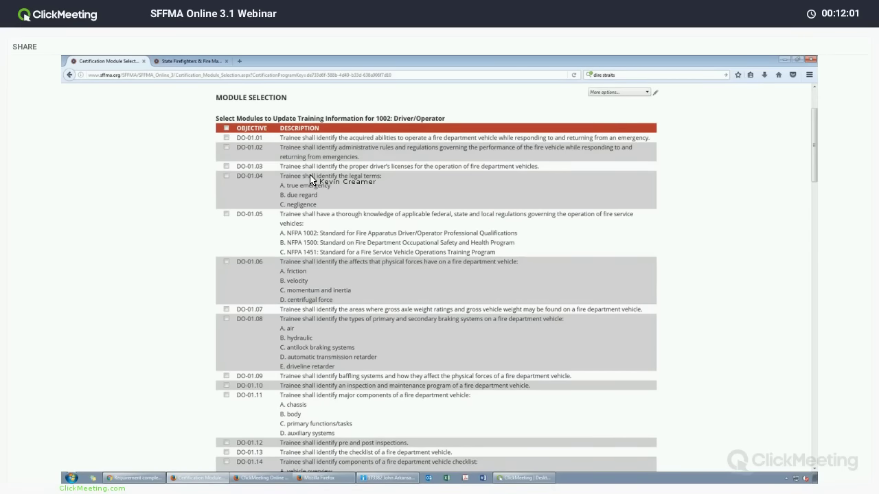
scroll(310, 180, down, 8)
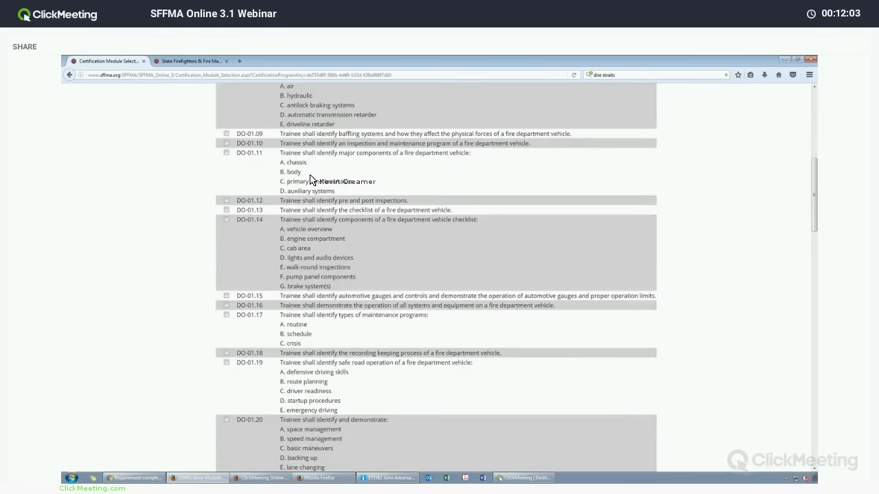
scroll(309, 180, down, 3)
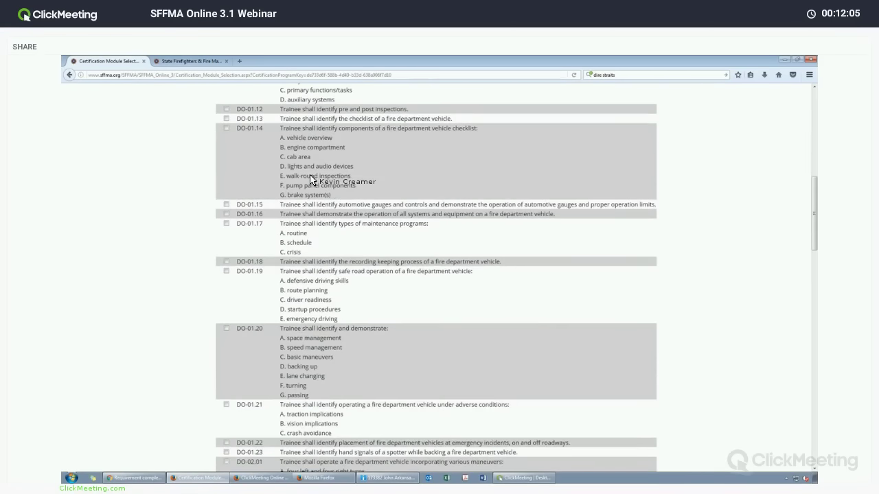
scroll(310, 180, down, 6)
scroll(309, 180, down, 20)
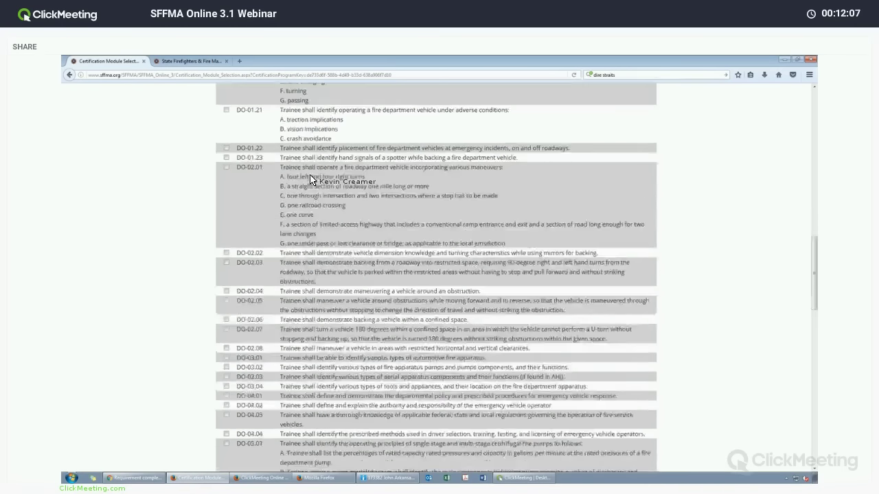
scroll(310, 180, down, 2)
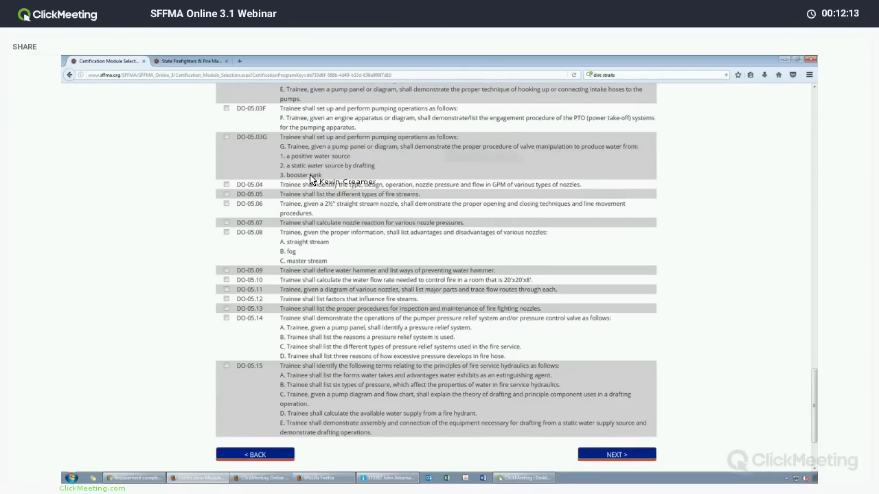
scroll(310, 179, up, 6)
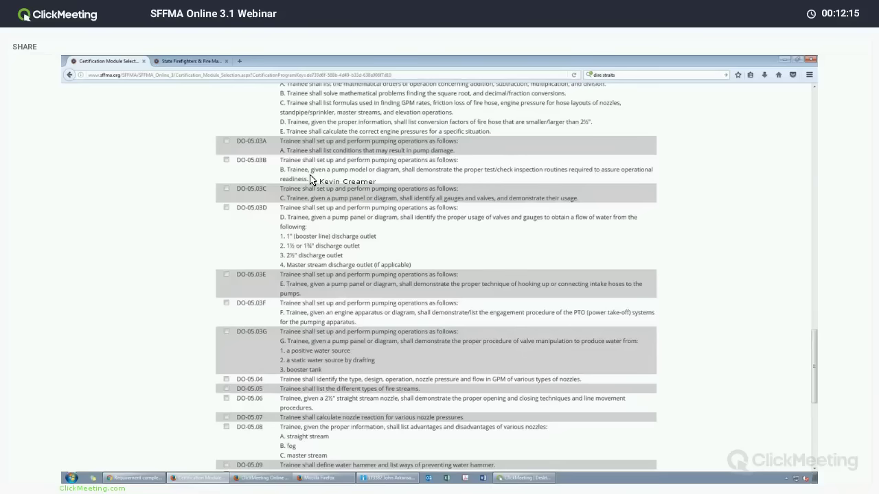
scroll(310, 179, up, 20)
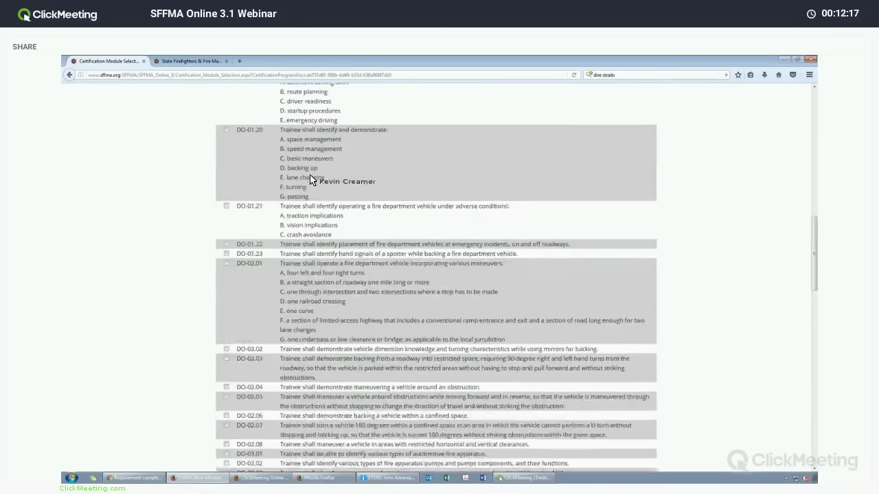
scroll(310, 180, up, 10)
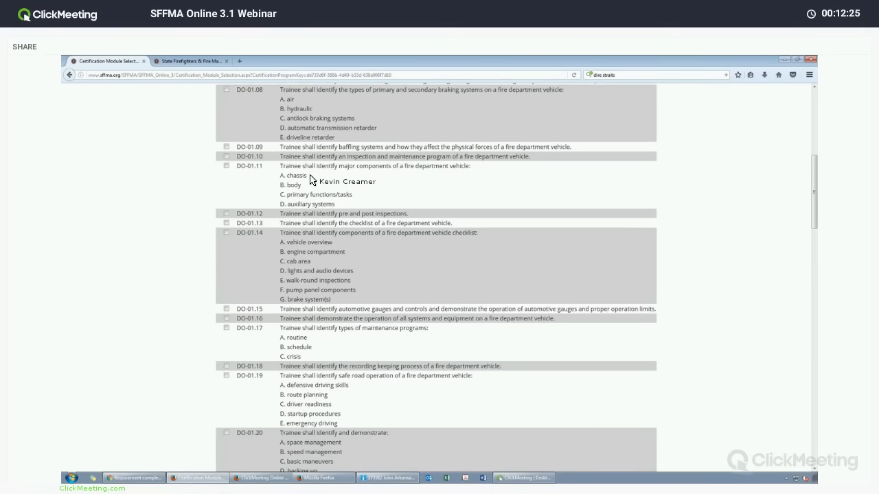
scroll(309, 179, up, 8)
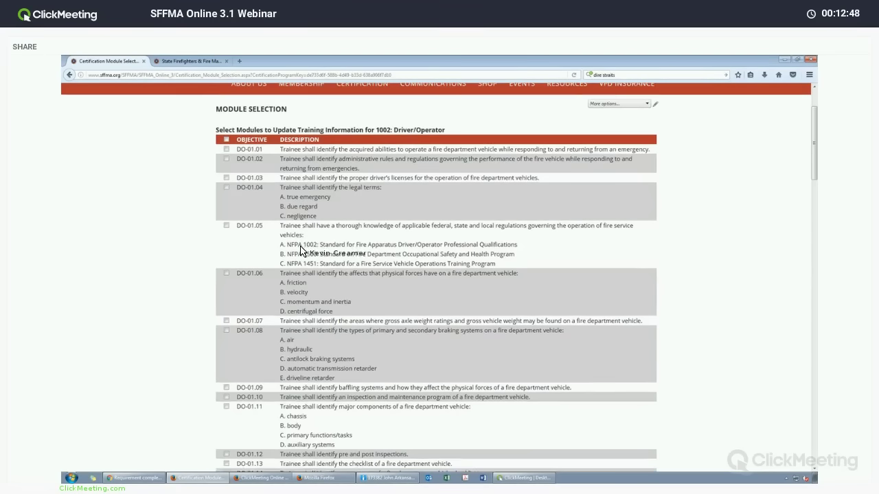
scroll(300, 250, up, 1)
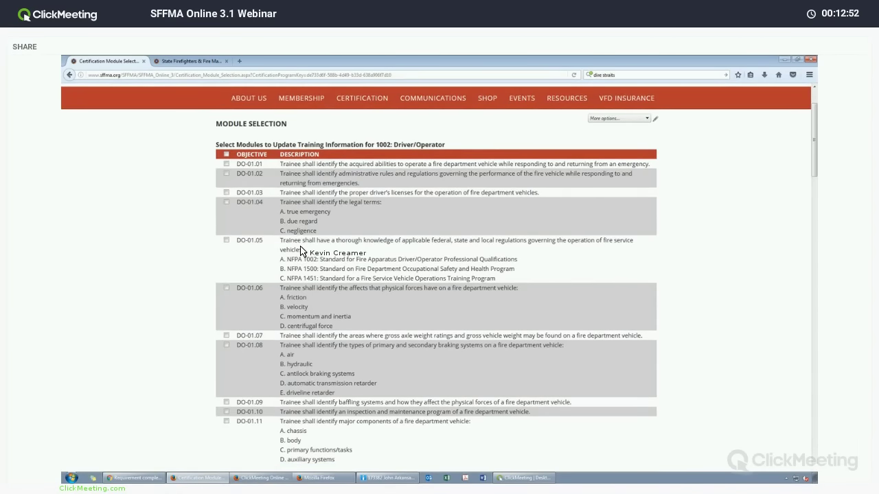
Search the page for 'body', stepping to its match in DO-01.11, then close the Find bar.
key(ctrl+f)
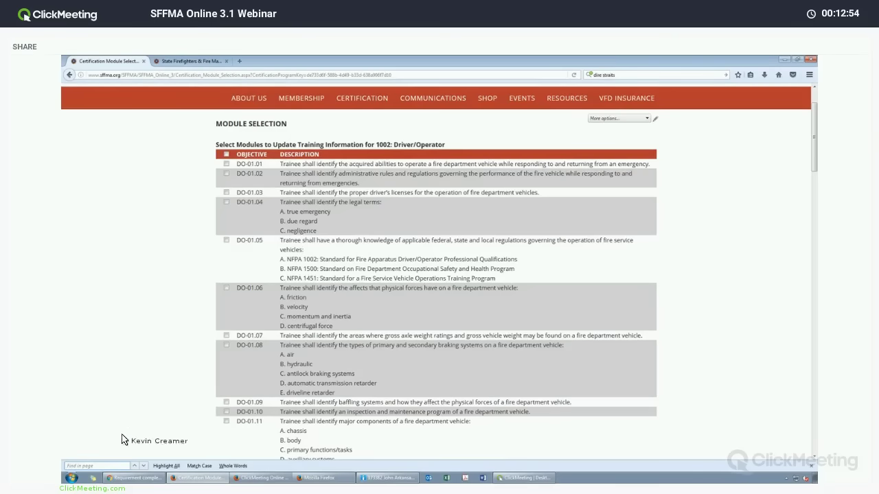
scroll(131, 440, up, 1)
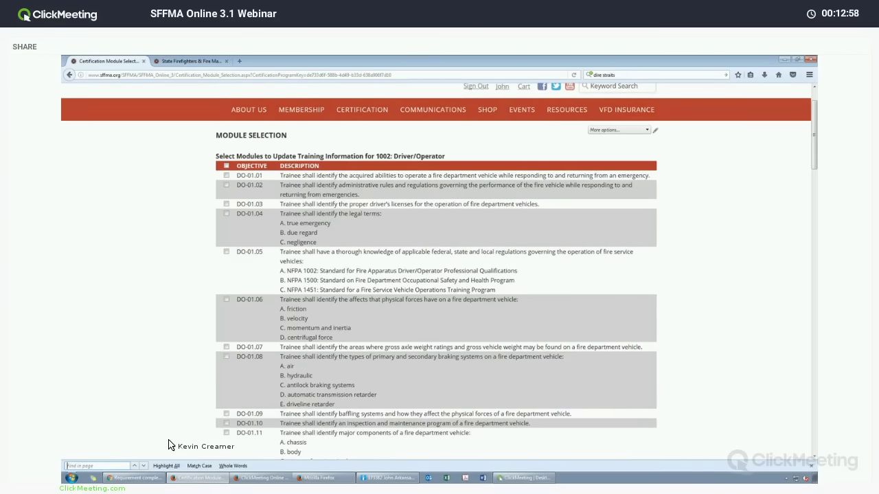
text(body)
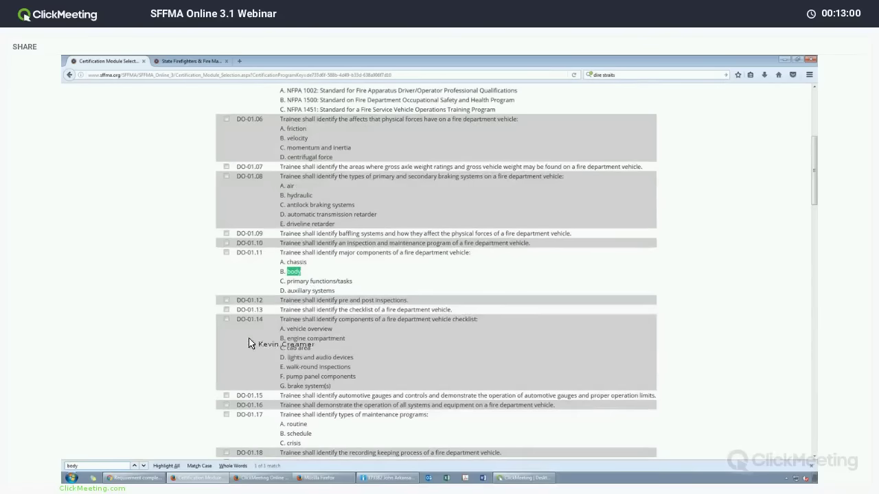
click(144, 466)
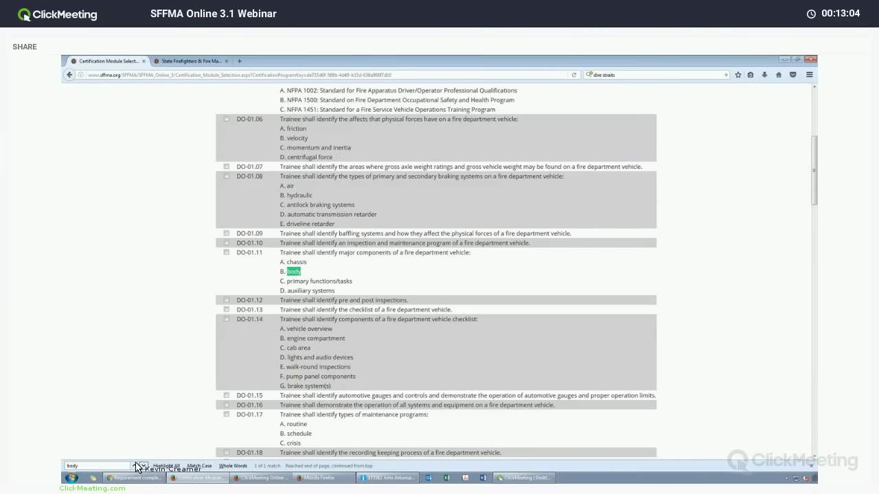
click(135, 465)
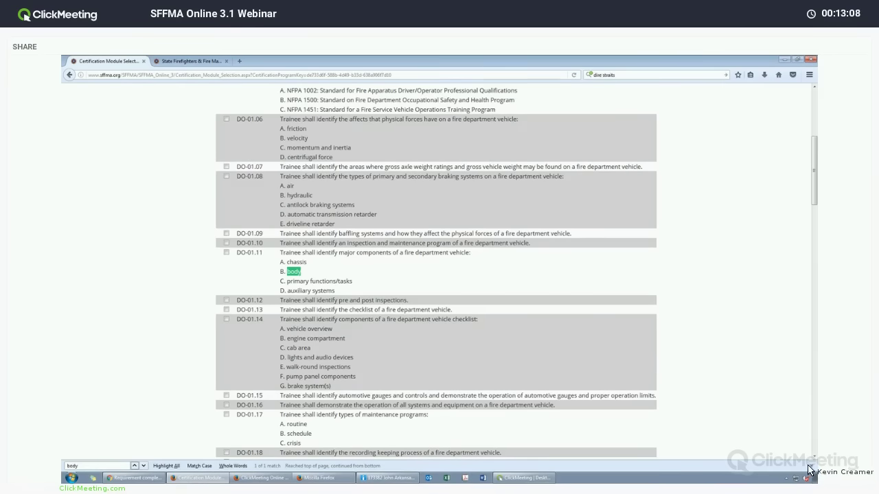
key(Escape)
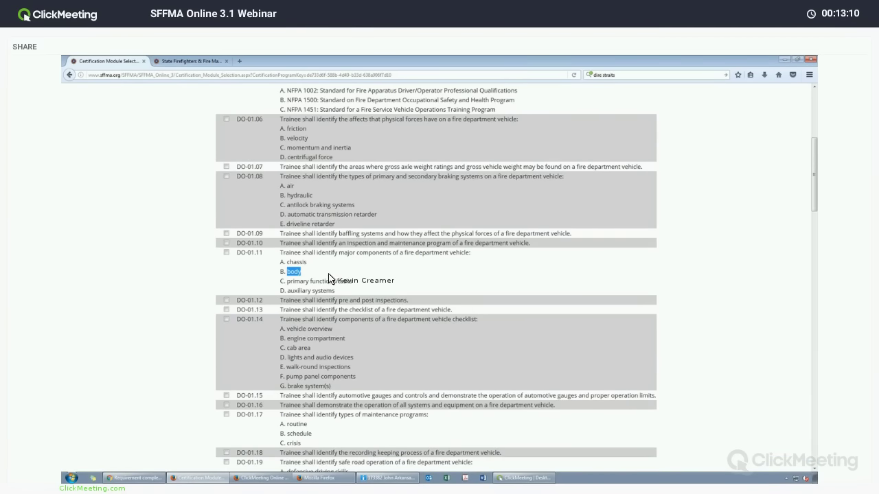
Scroll past objectives DO-01 through DO-04 to the DO-05.03 pumping objectives.
scroll(288, 255, up, 1)
scroll(287, 254, up, 5)
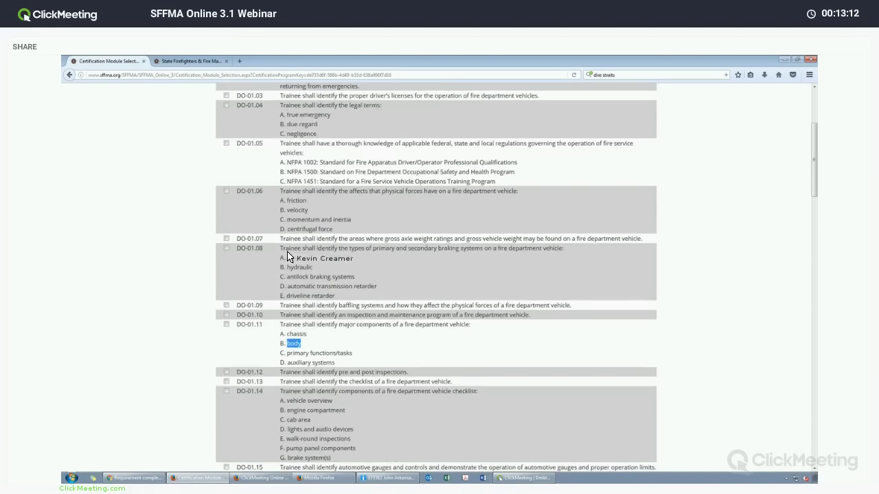
scroll(261, 241, down, 10)
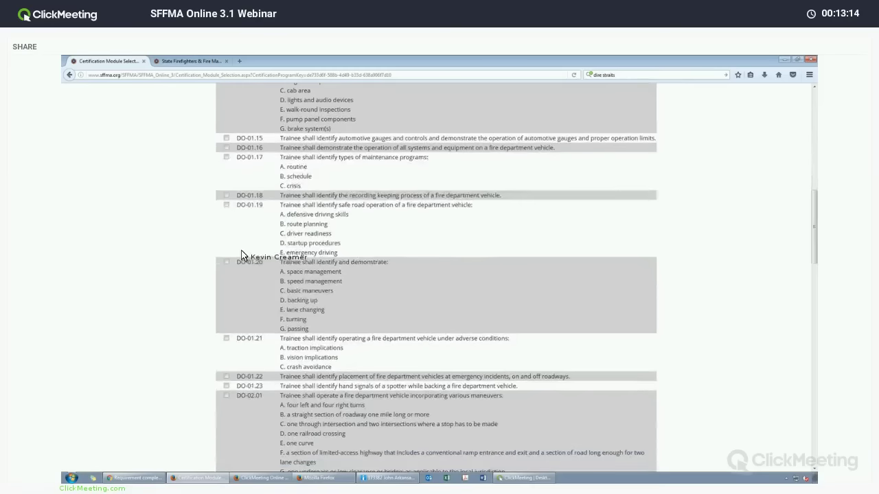
scroll(282, 275, down, 10)
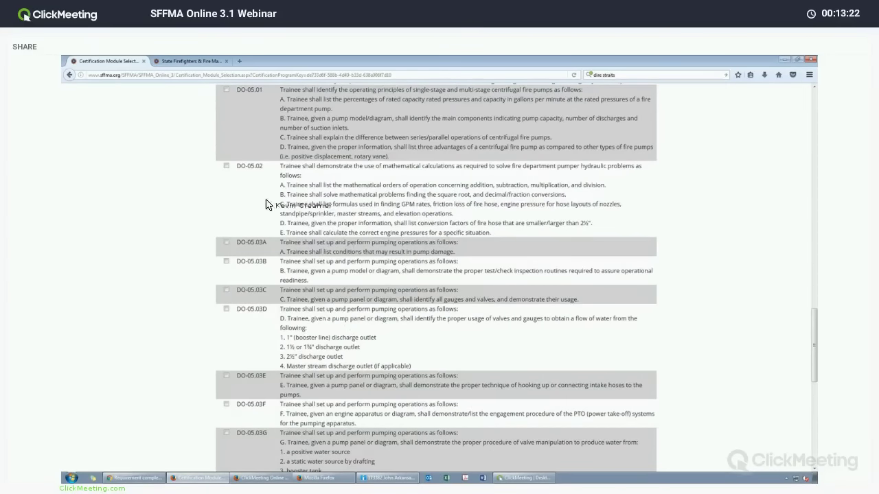
scroll(260, 201, down, 3)
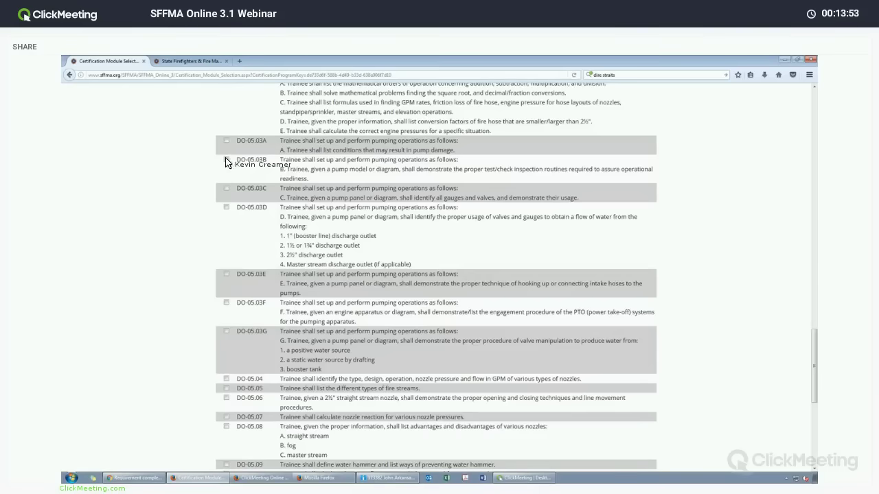
Tick objectives DO-05.03F, DO-05.03G and DO-05.13, then scroll to the bottom of the list.
click(226, 302)
scroll(254, 274, down, 5)
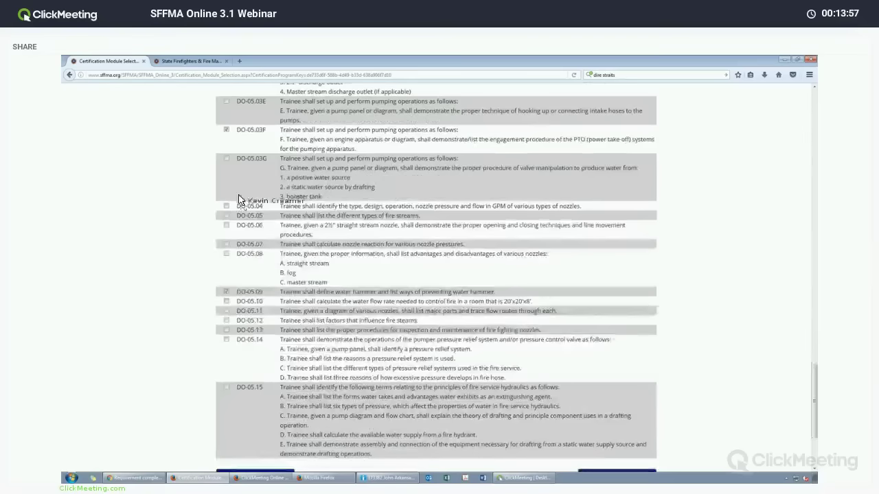
click(227, 160)
click(226, 330)
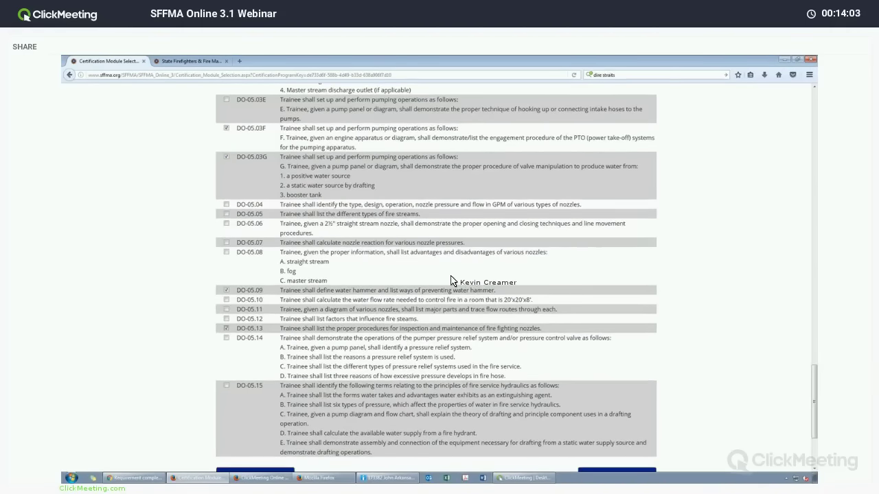
scroll(384, 275, down, 3)
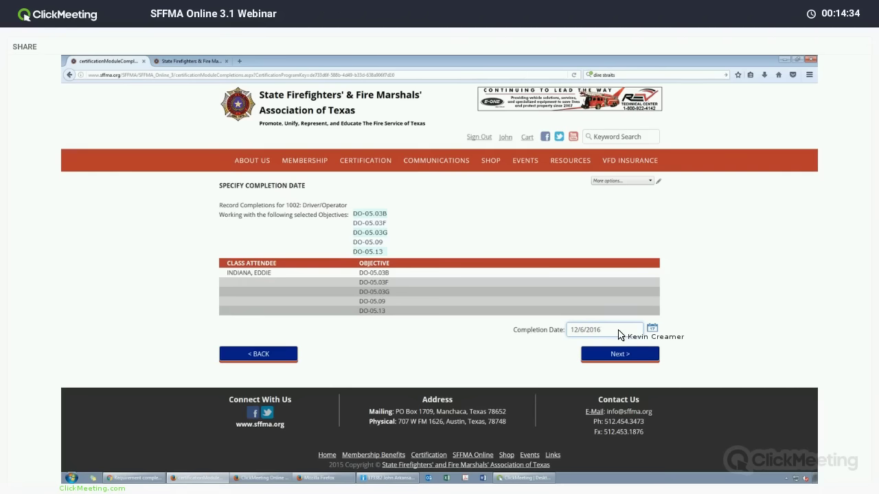
Change the completion date from 12/6/2016 to 11/15/2016 via the calendar and continue.
drag(618, 335, 554, 334)
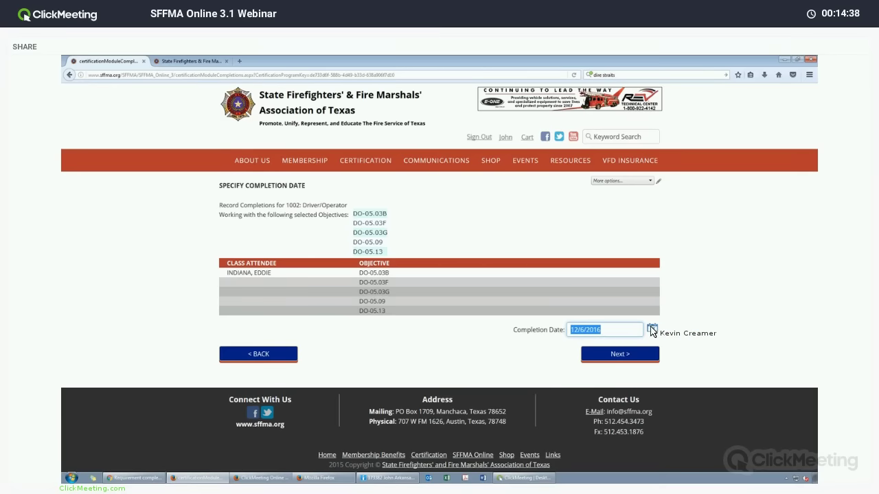
click(669, 330)
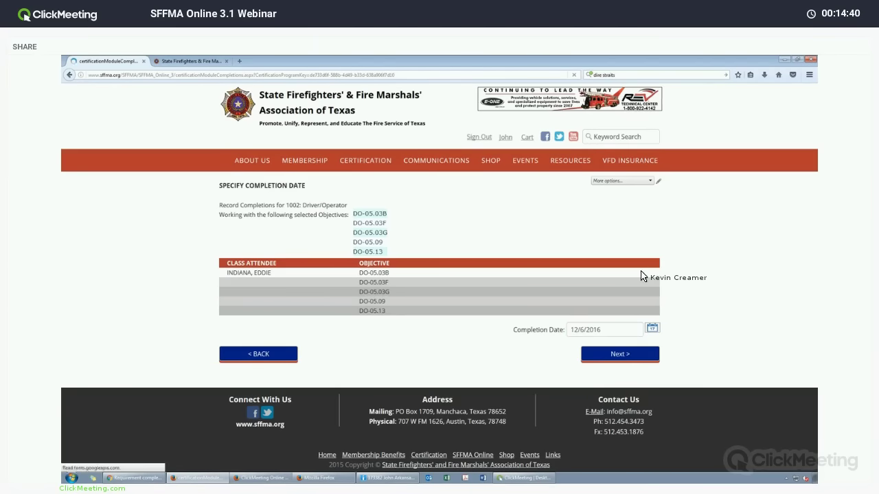
click(652, 328)
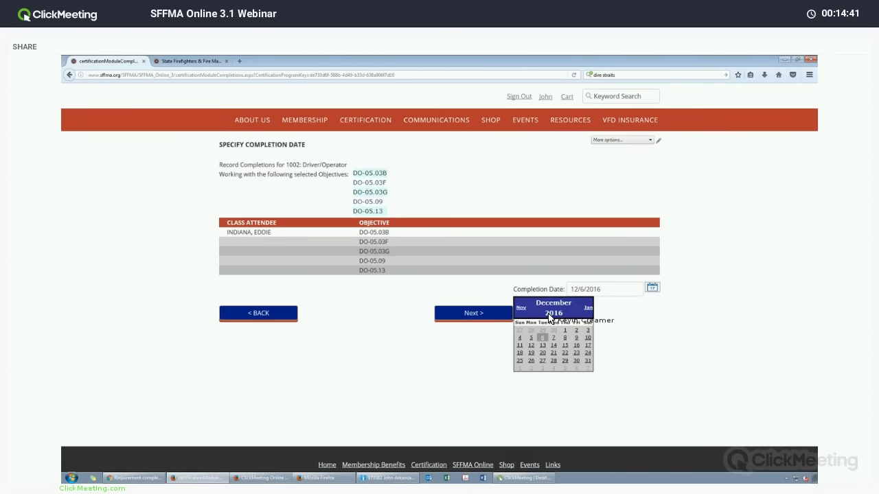
click(520, 308)
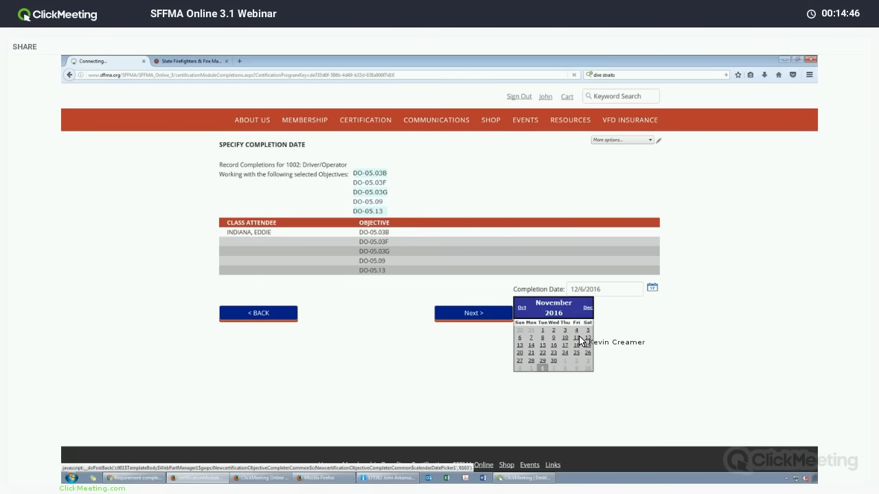
click(542, 345)
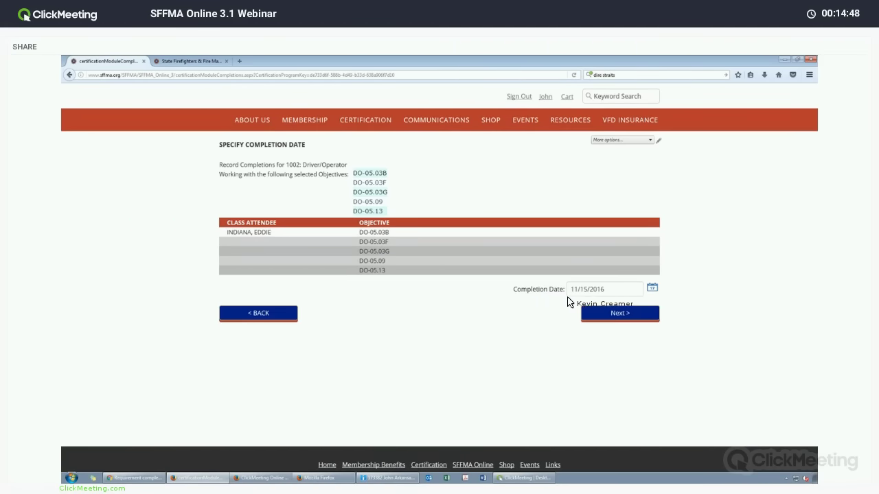
click(615, 315)
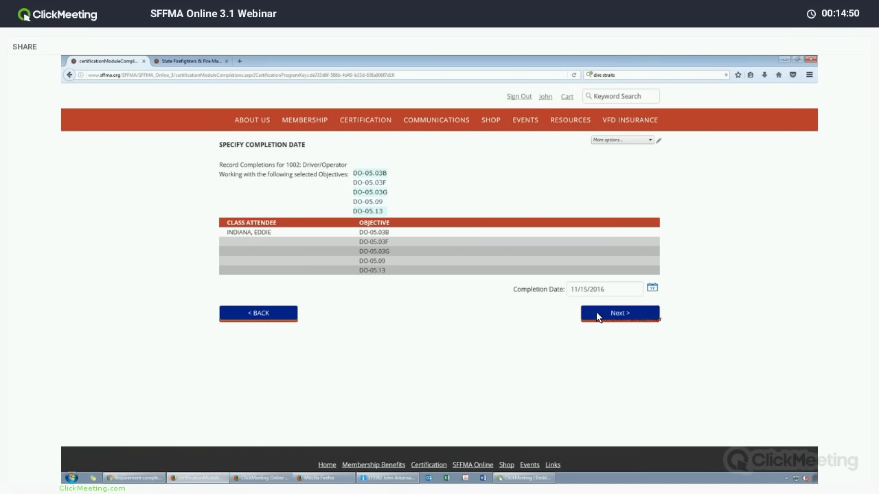